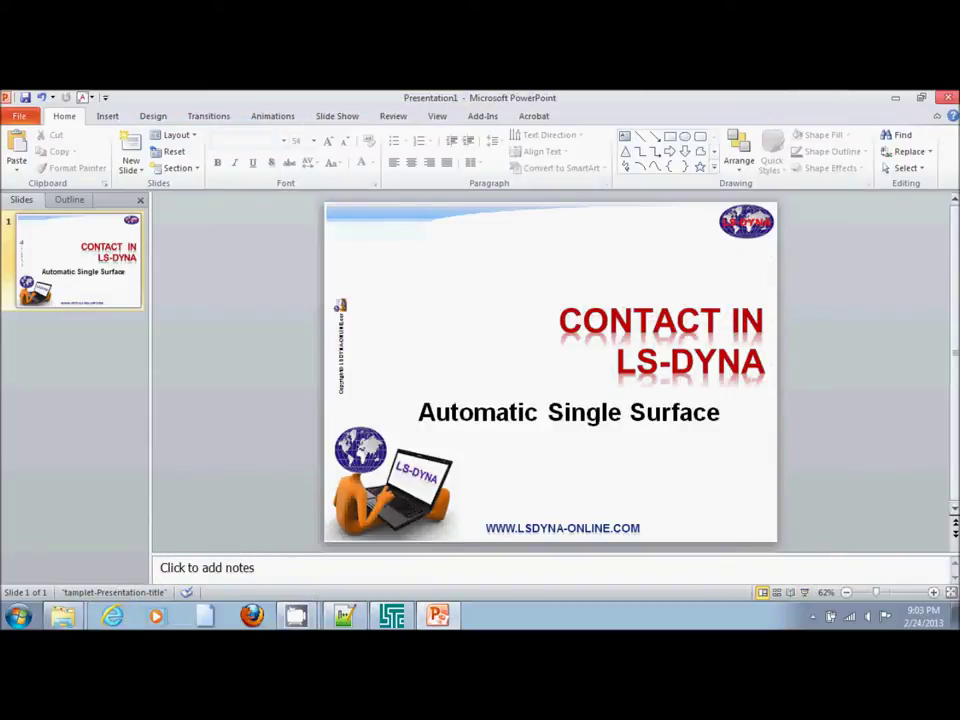
Step: Close the Contact in LS-DYNA PowerPoint presentation without saving
click(948, 97)
click(478, 380)
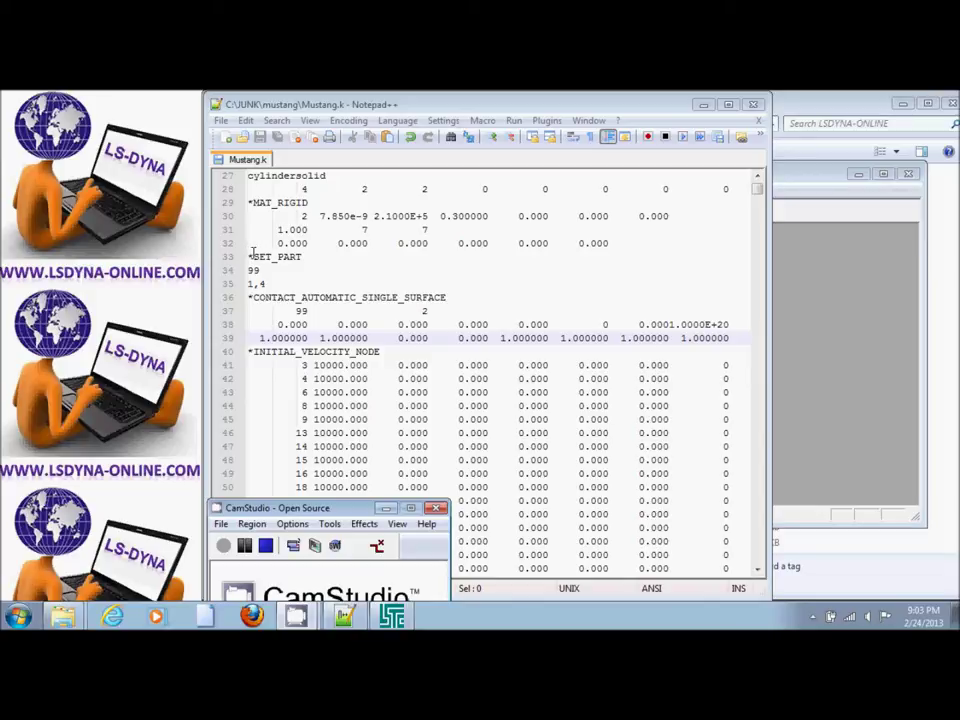
drag(249, 256, 430, 312)
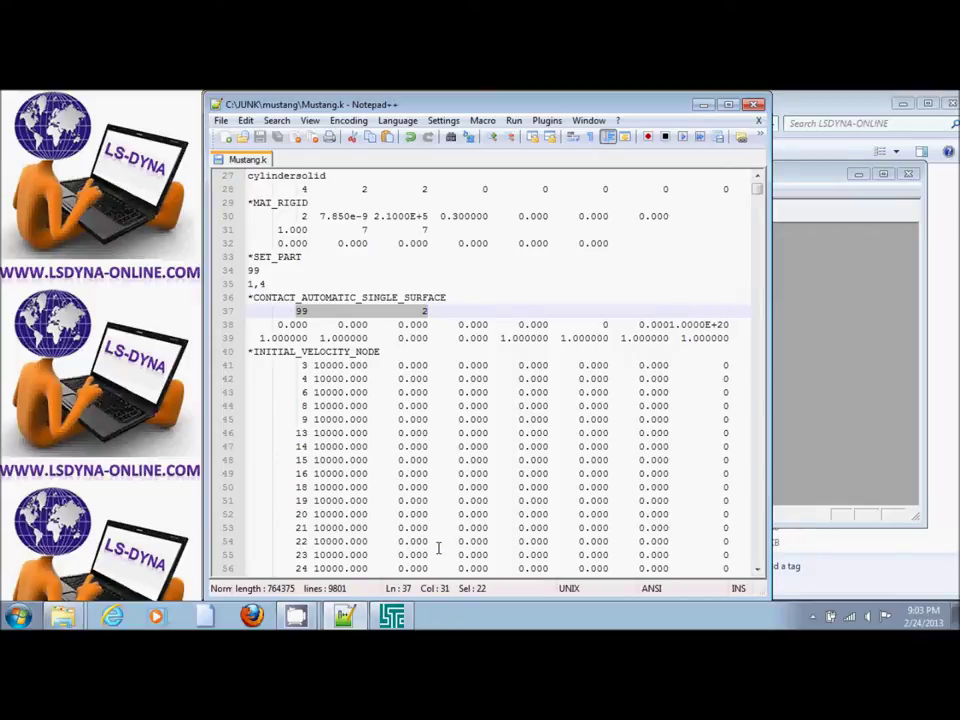
mouse_move(392, 616)
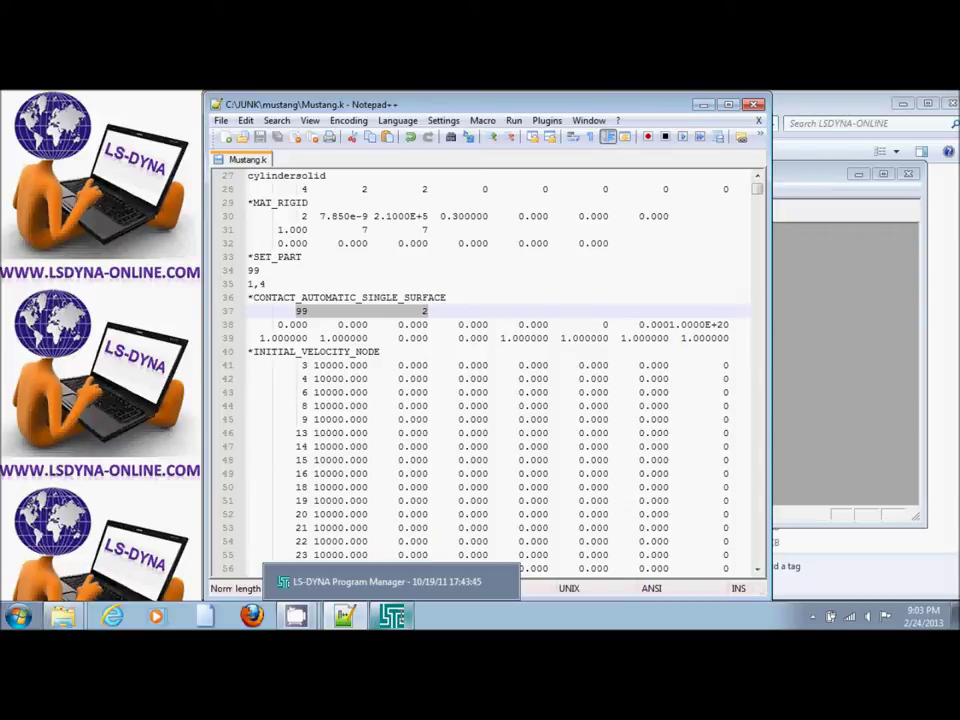
Step: Open the last run's d3plot results in LS-PrePost from the Program Manager
click(385, 581)
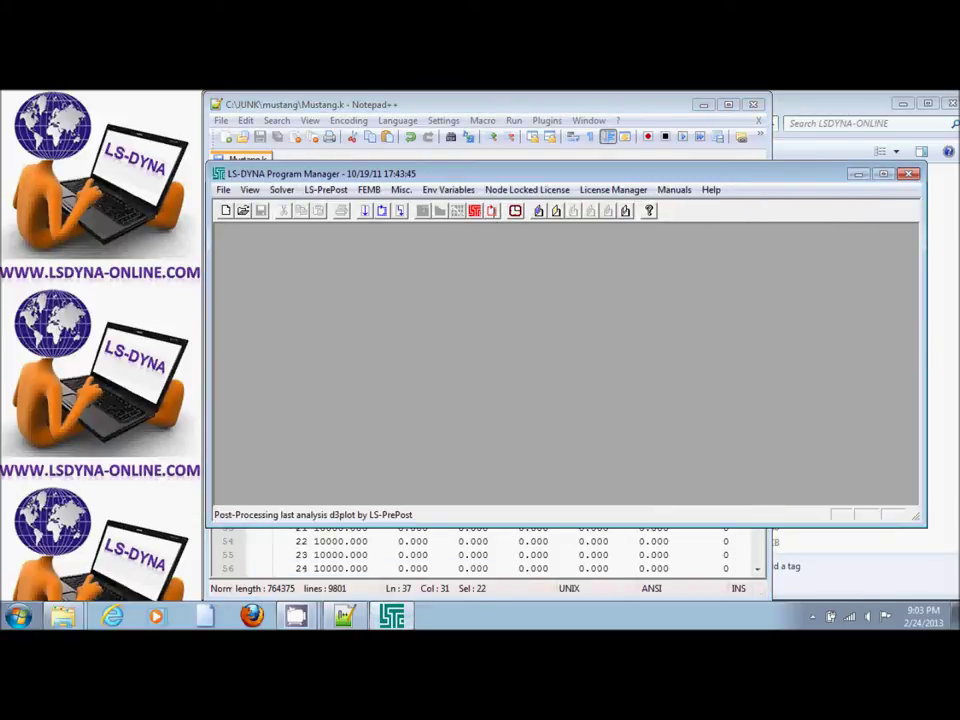
click(515, 210)
key(Return)
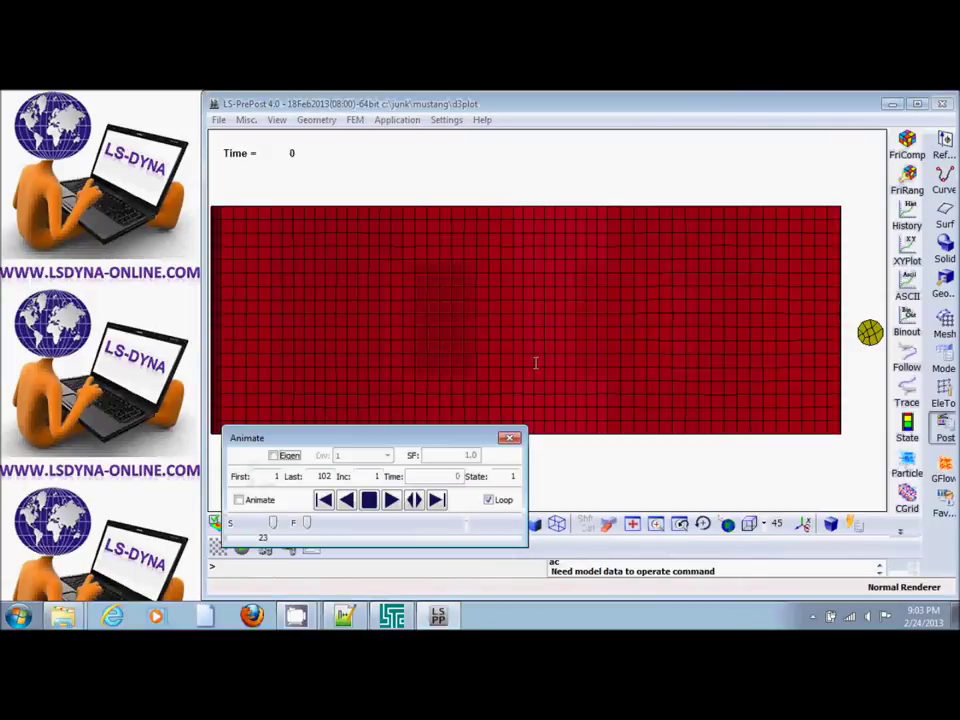
Step: Rotate the car into a 3-D view, fit it, and play the crash to its final state
drag(516, 356, 548, 309)
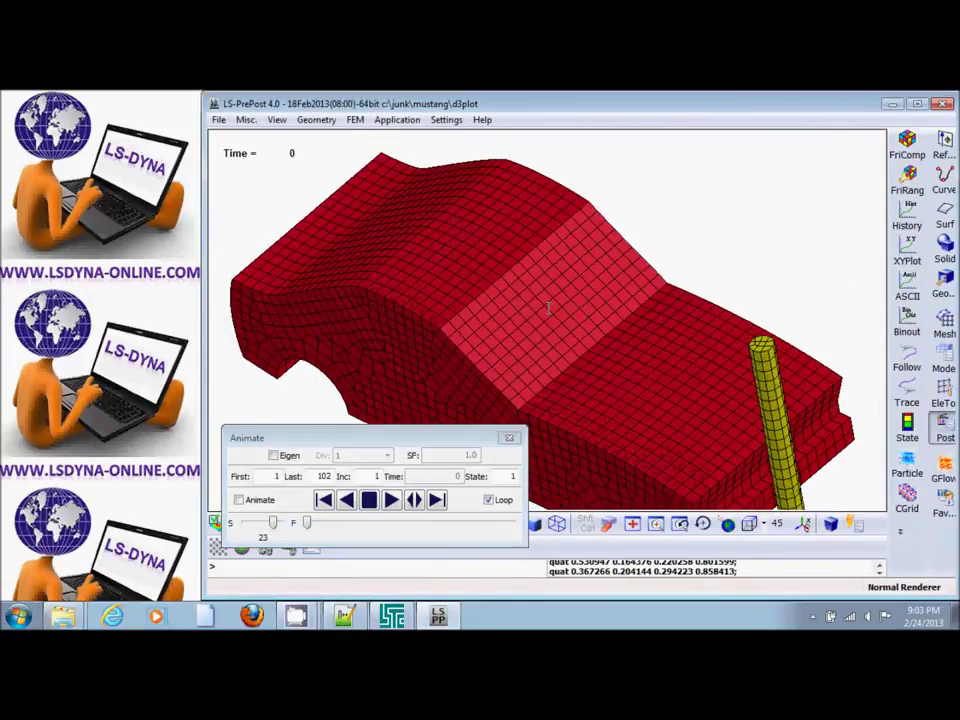
click(632, 523)
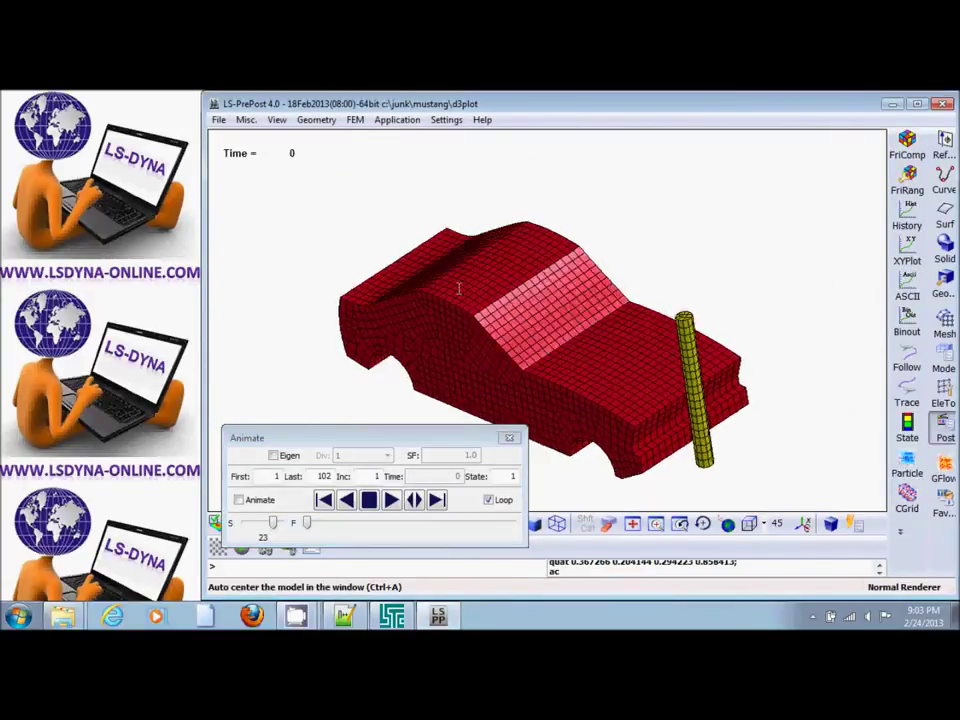
click(391, 500)
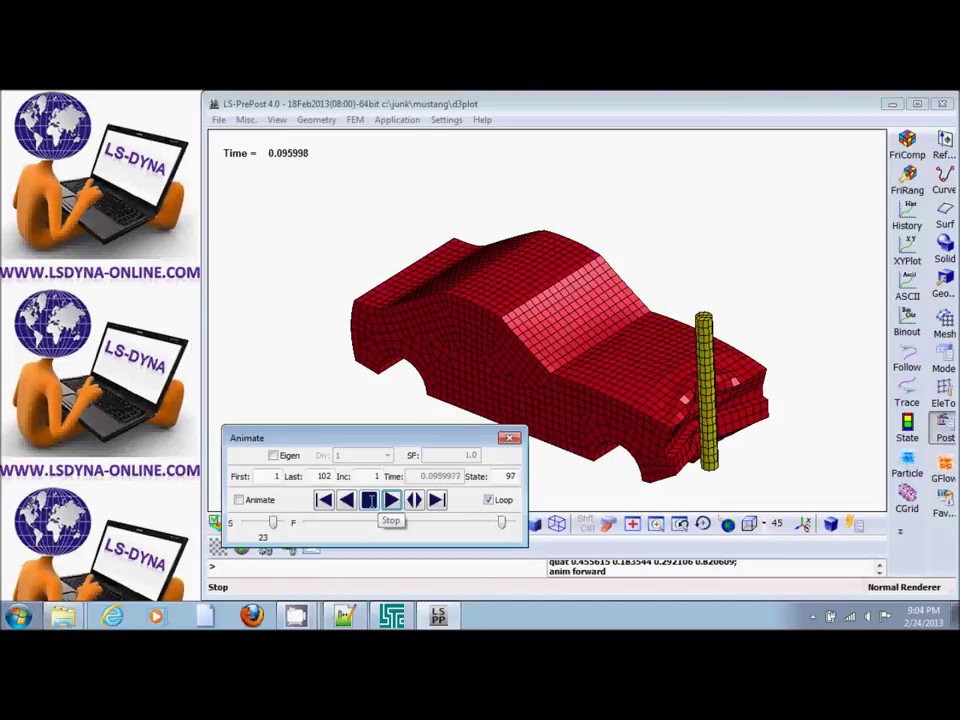
click(369, 500)
Step: Try loading rcforc contact-force output in the ASCII panel, finding no rcforc file exists
click(907, 288)
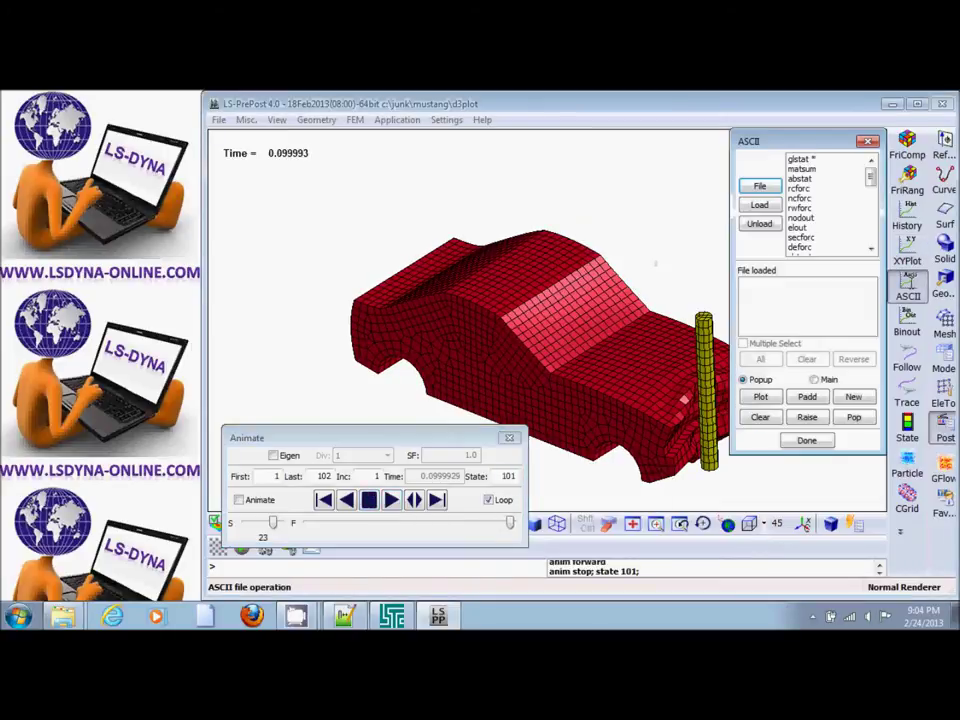
click(800, 188)
click(760, 189)
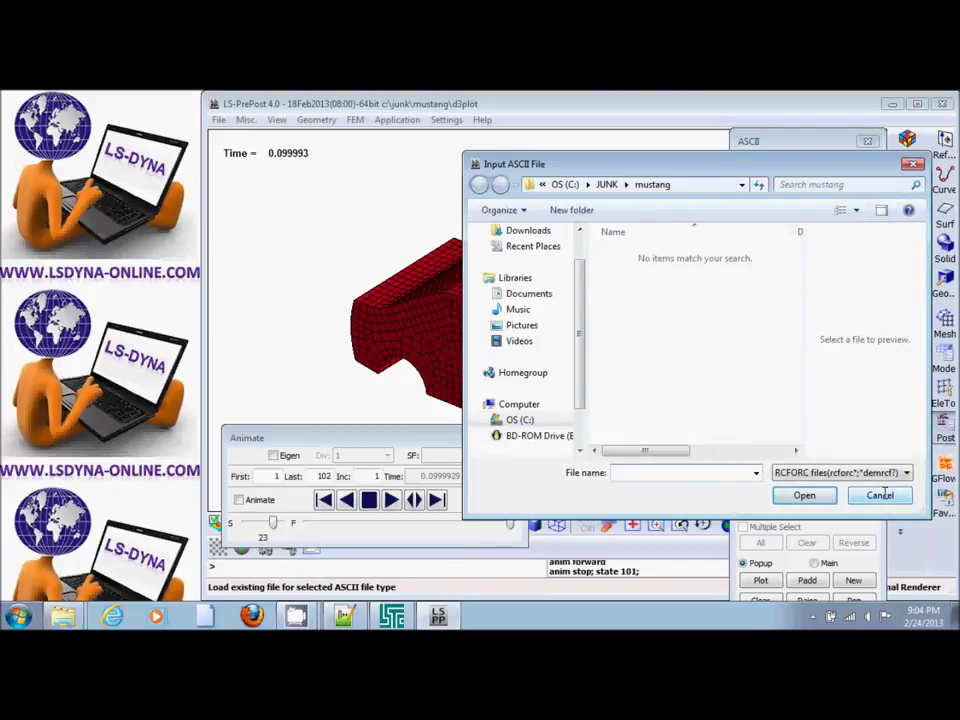
click(880, 495)
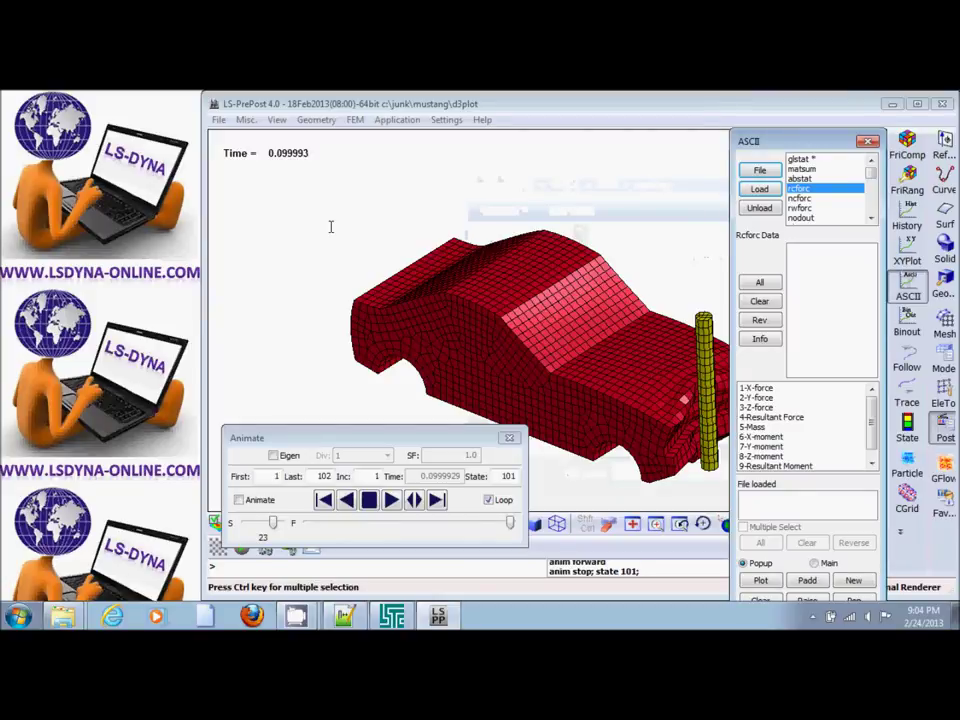
click(218, 120)
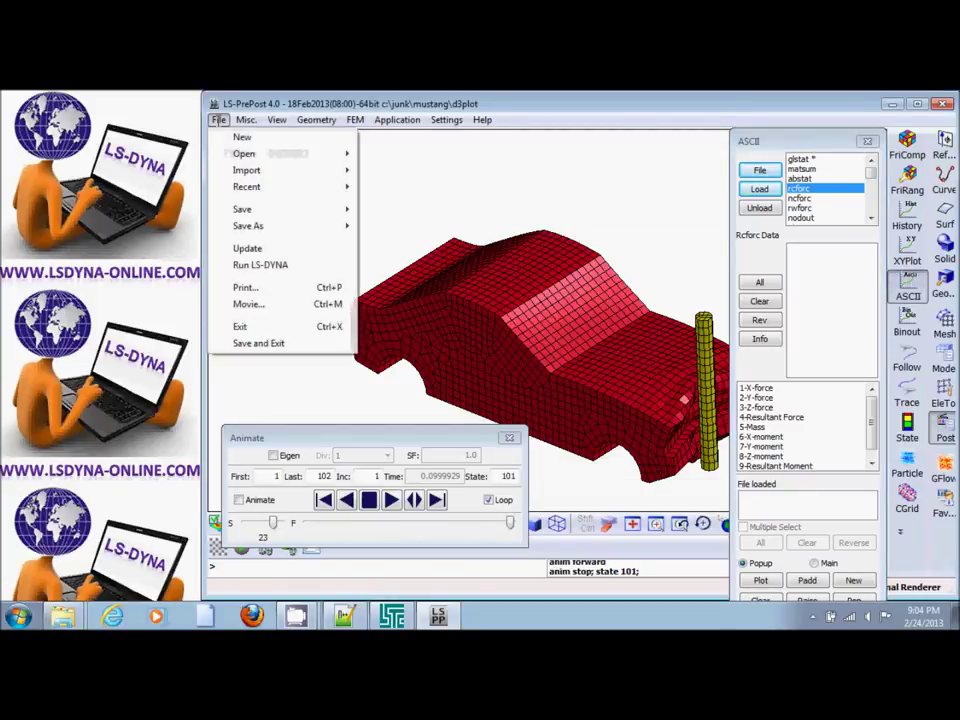
Step: Exit LS-PrePost and paste a *CONTACT_FORCE_TRANSDUCER_PENALTY card after line 39 of Mustang.k
click(299, 326)
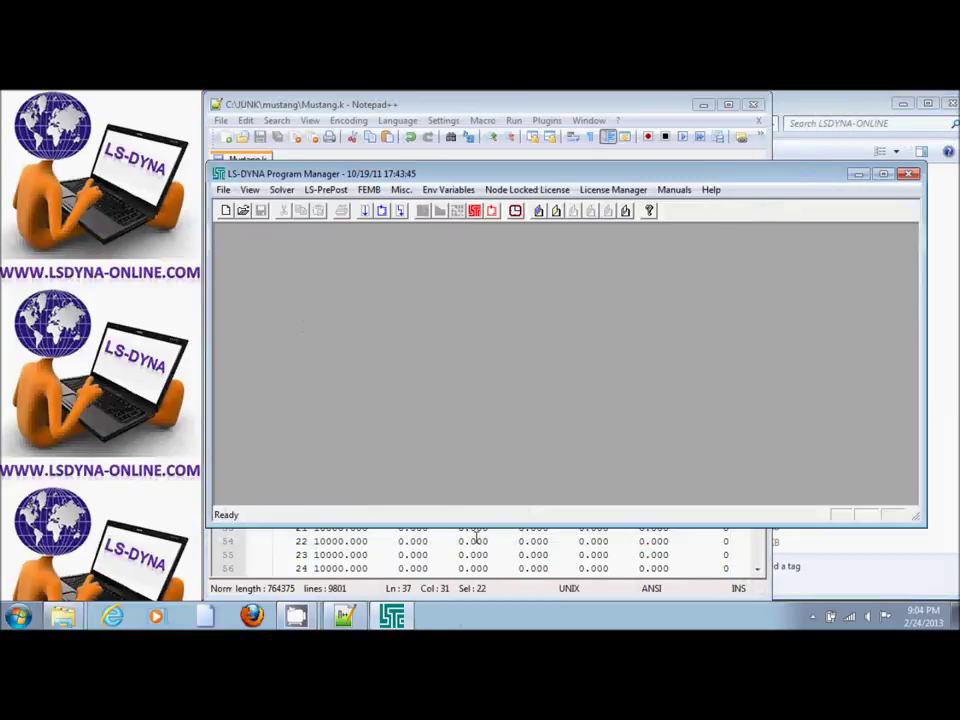
click(478, 540)
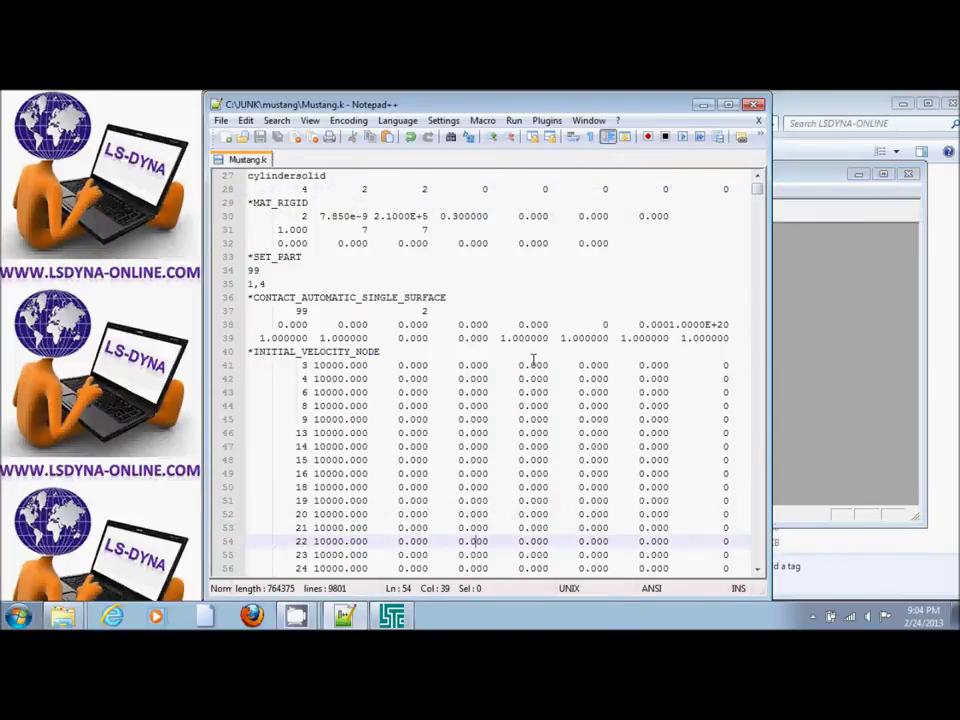
click(734, 337)
key(Return)
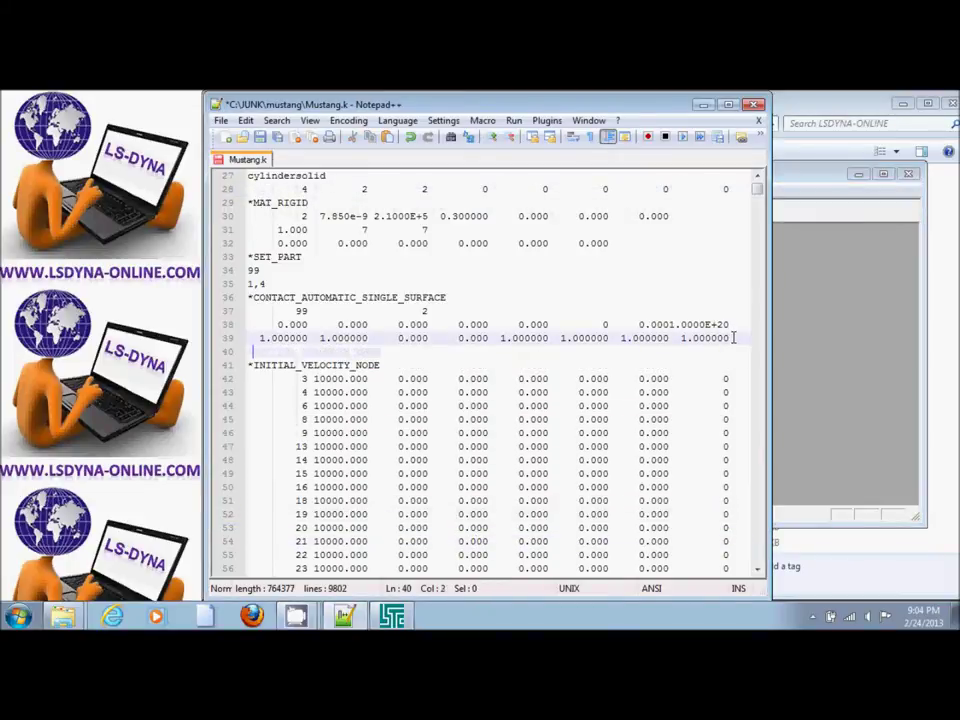
key(BackSpace)
text(*CONTACT_FORCE_TRANSDUCER_PENALTY 1,,3)
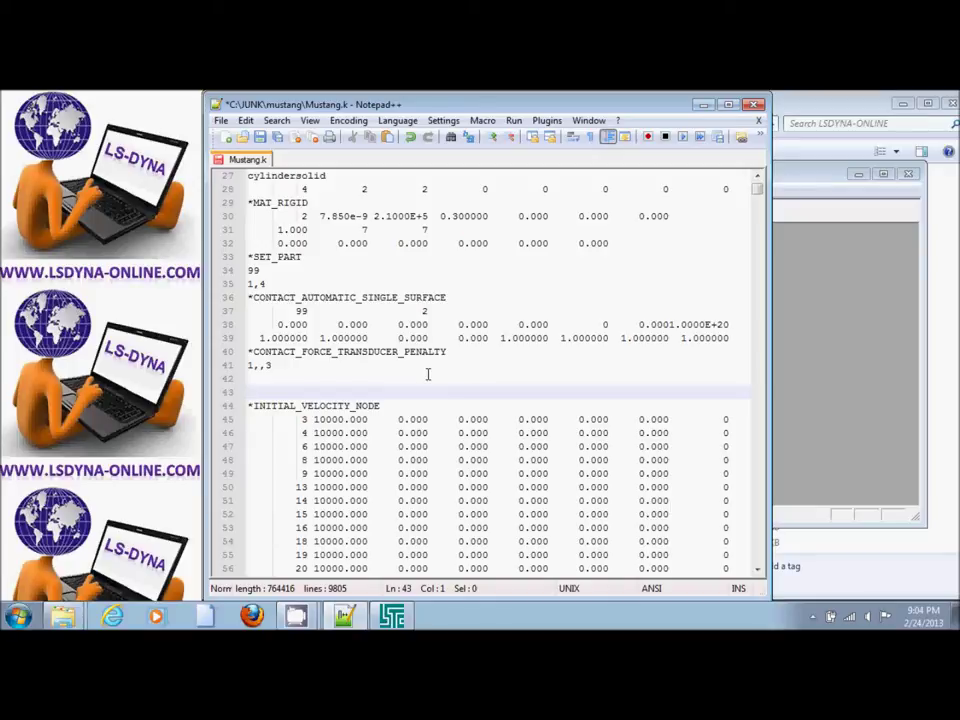
Step: Check the transducer card's surface id 1 (1,,3) and save Mustang.k
drag(252, 365, 249, 366)
click(252, 365)
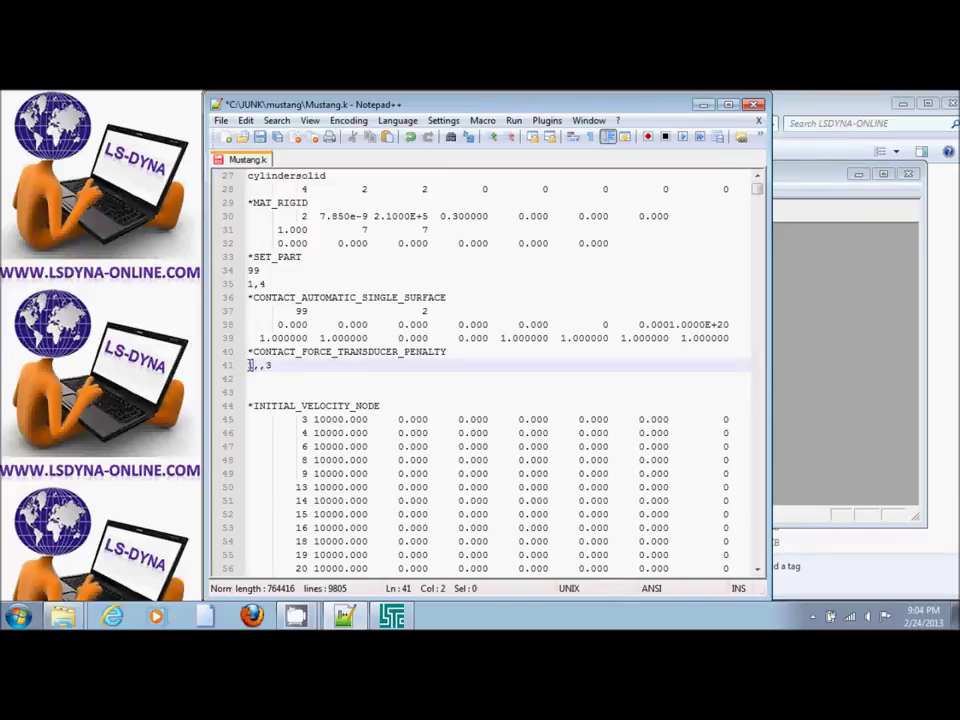
key(ctrl+s)
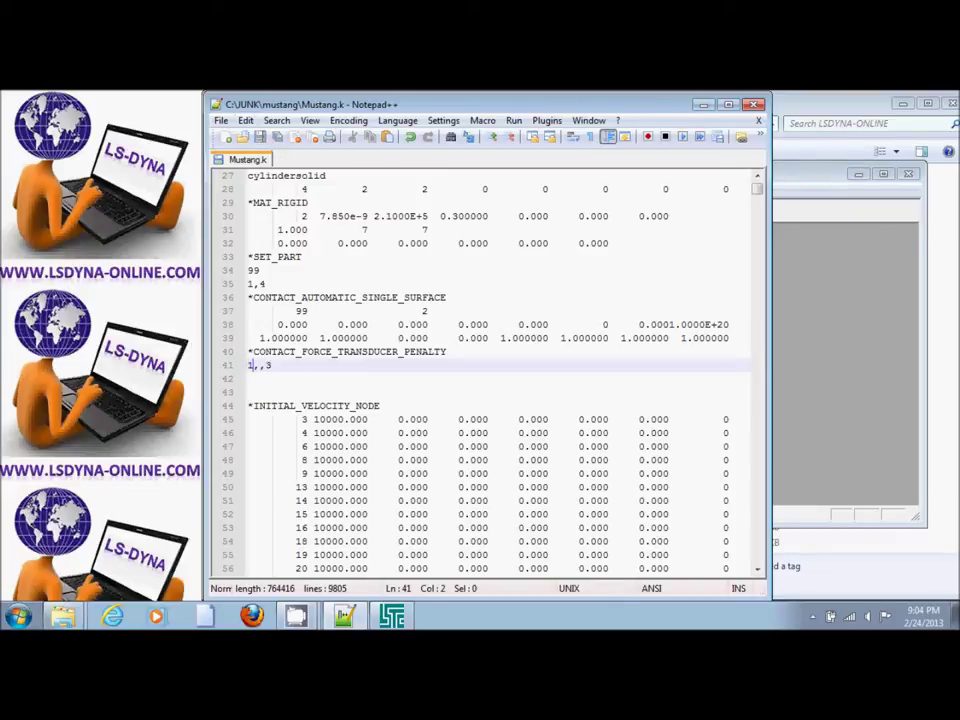
click(392, 616)
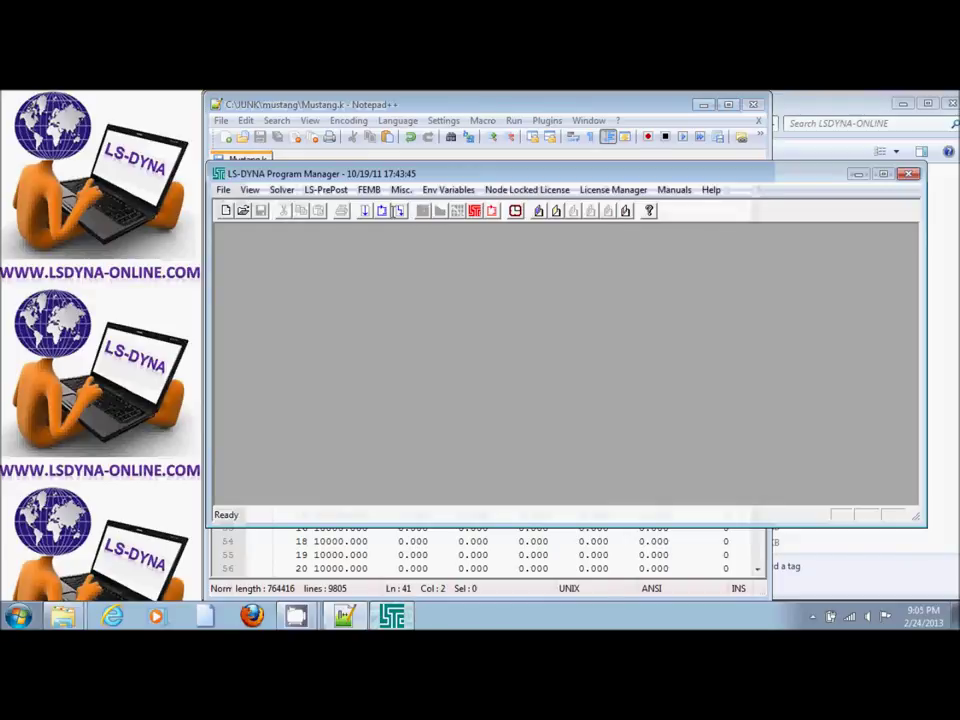
Step: Rerun the Mustang.k job and close the solver console after normal termination at 13543 cycles
click(397, 211)
click(594, 383)
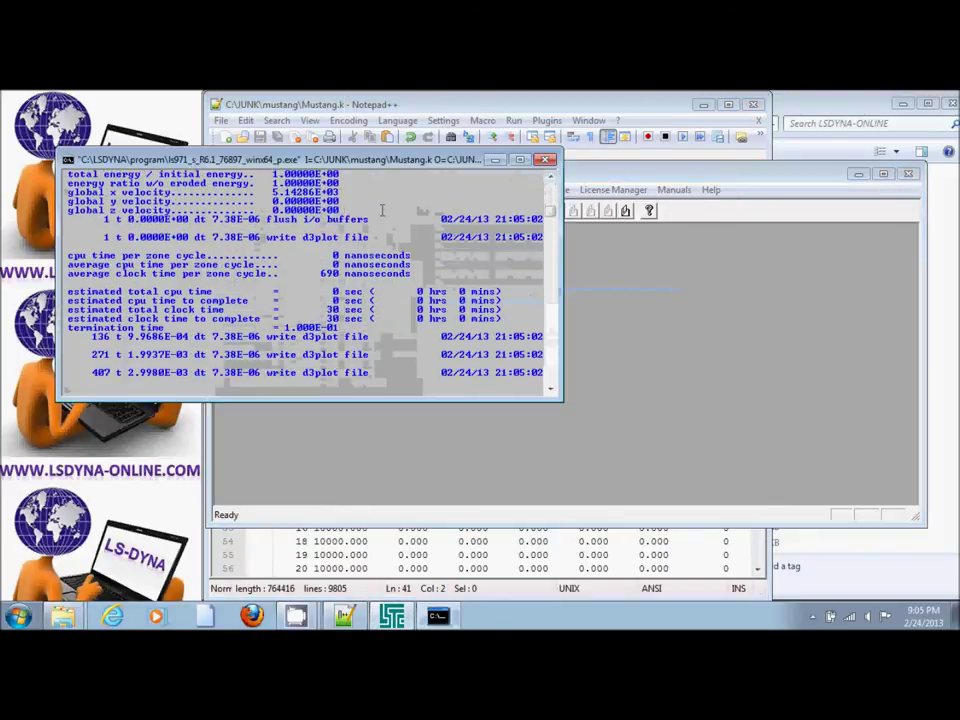
drag(364, 153, 547, 195)
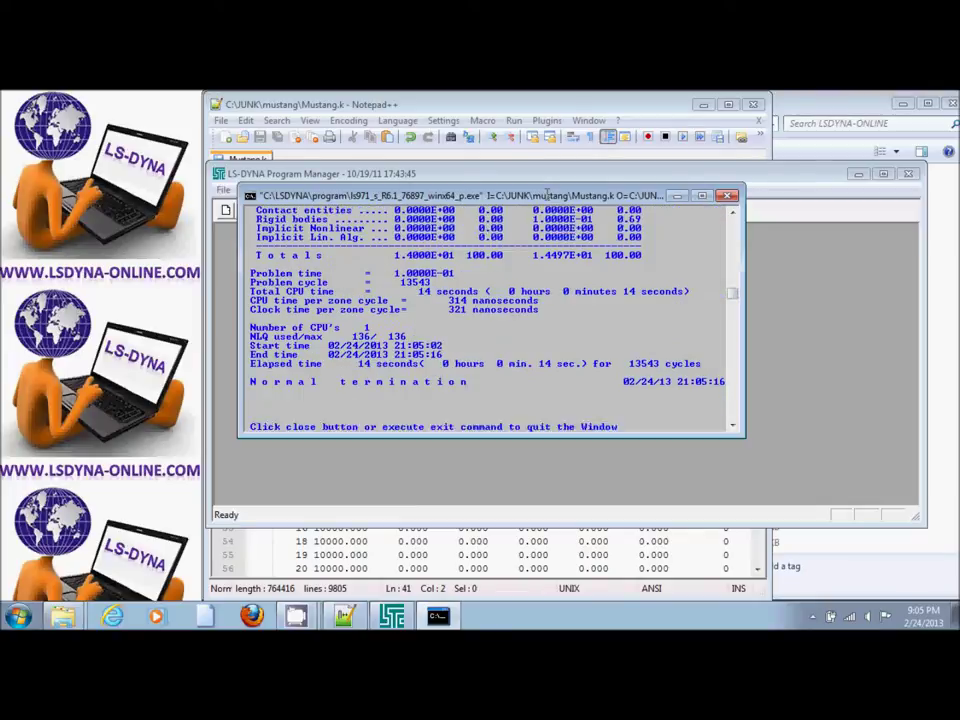
click(729, 195)
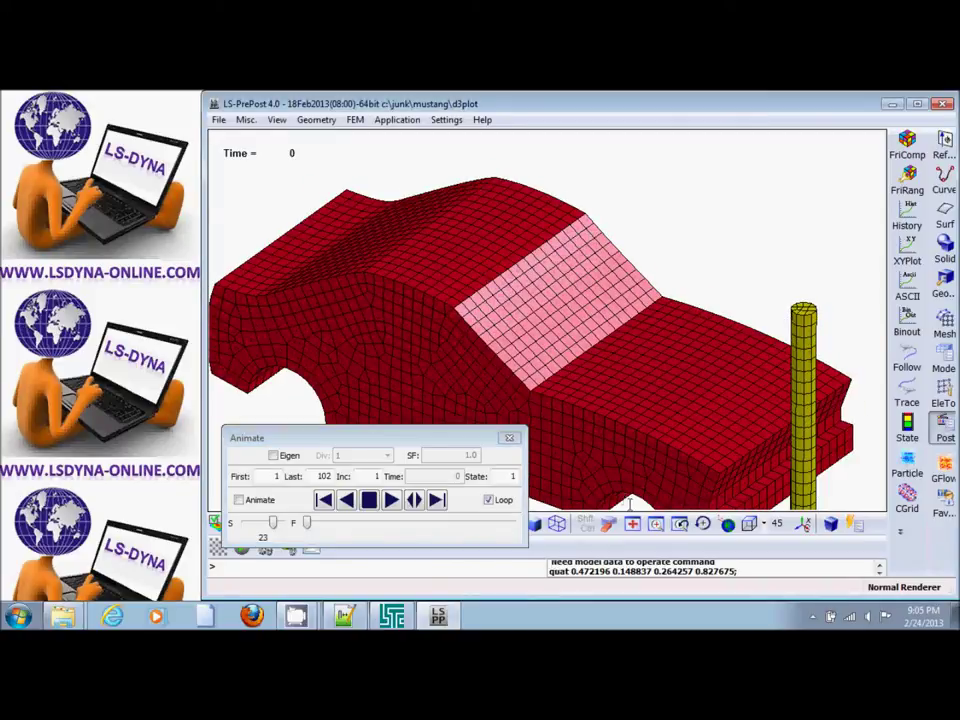
Step: Fit the rerun's car model, play the crash to state 6, and bring up the ASCII tools
click(215, 521)
click(392, 500)
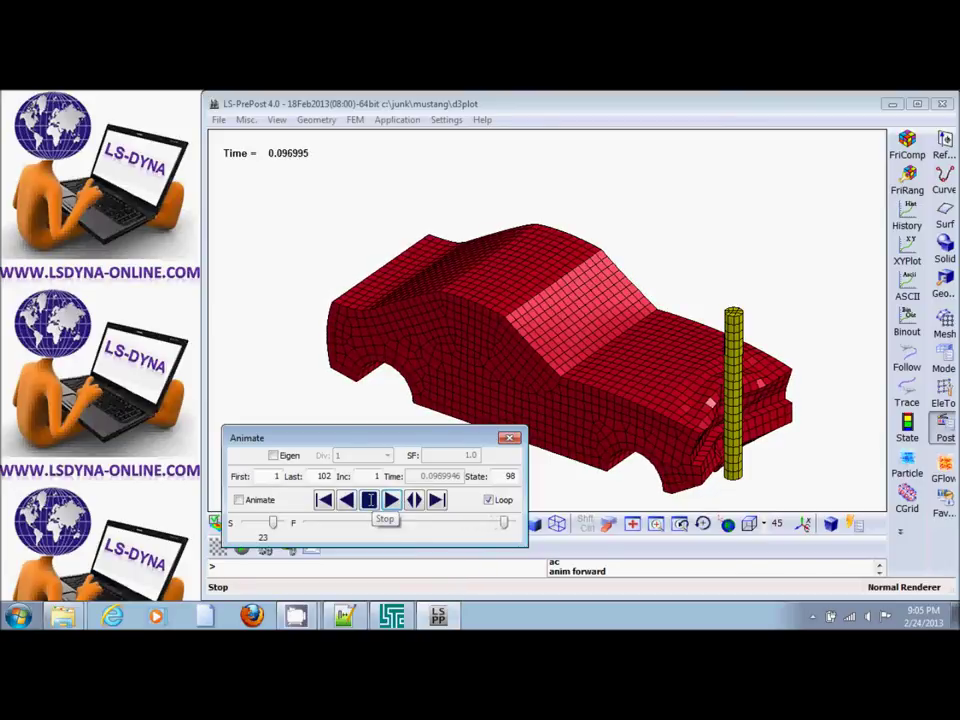
click(369, 500)
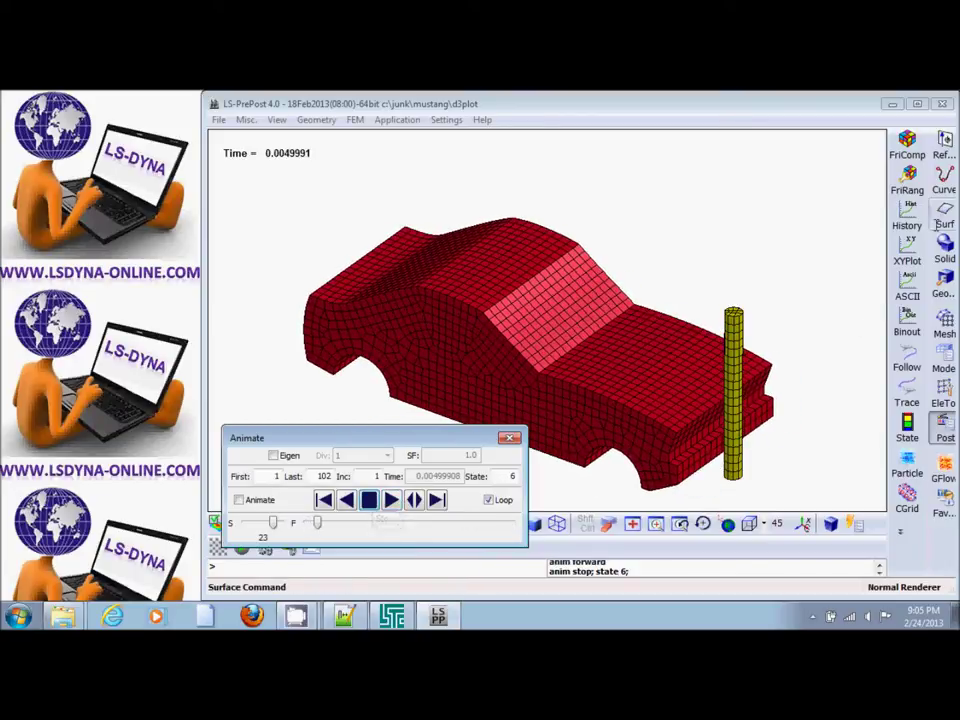
click(910, 290)
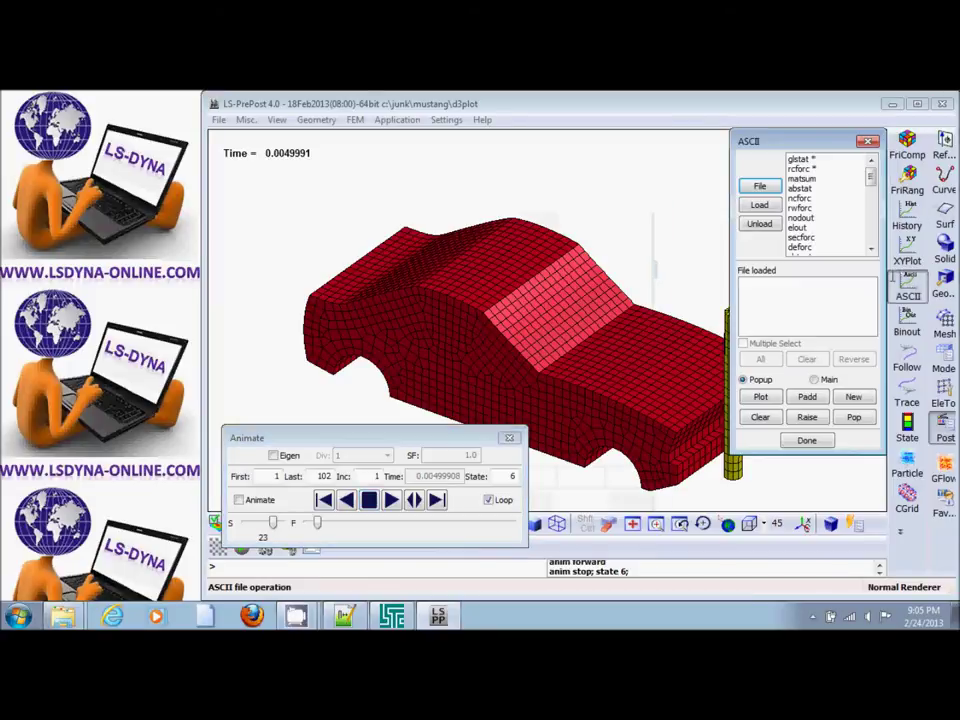
Step: Load rcforc and plot the first contact's 4-Resultant Force against time, then close the plot
click(800, 168)
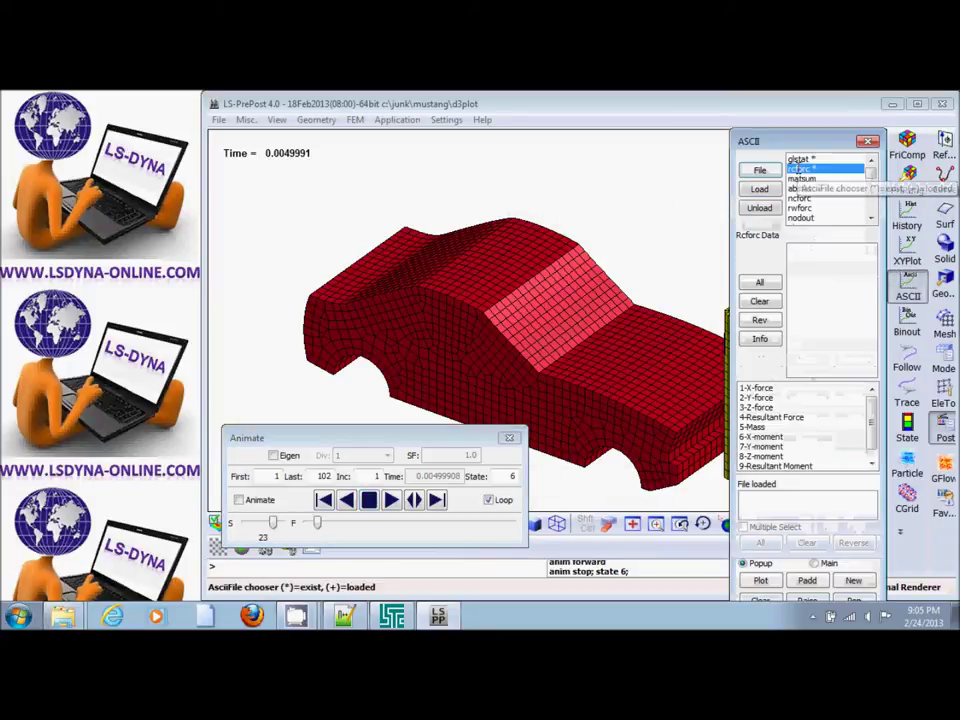
click(772, 189)
click(831, 249)
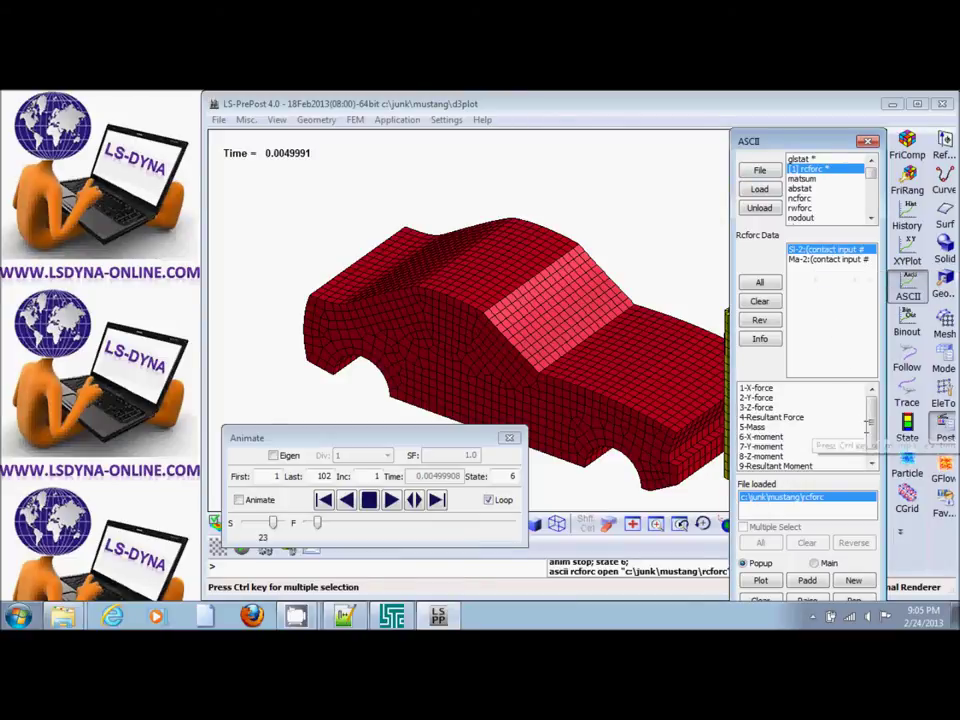
click(800, 417)
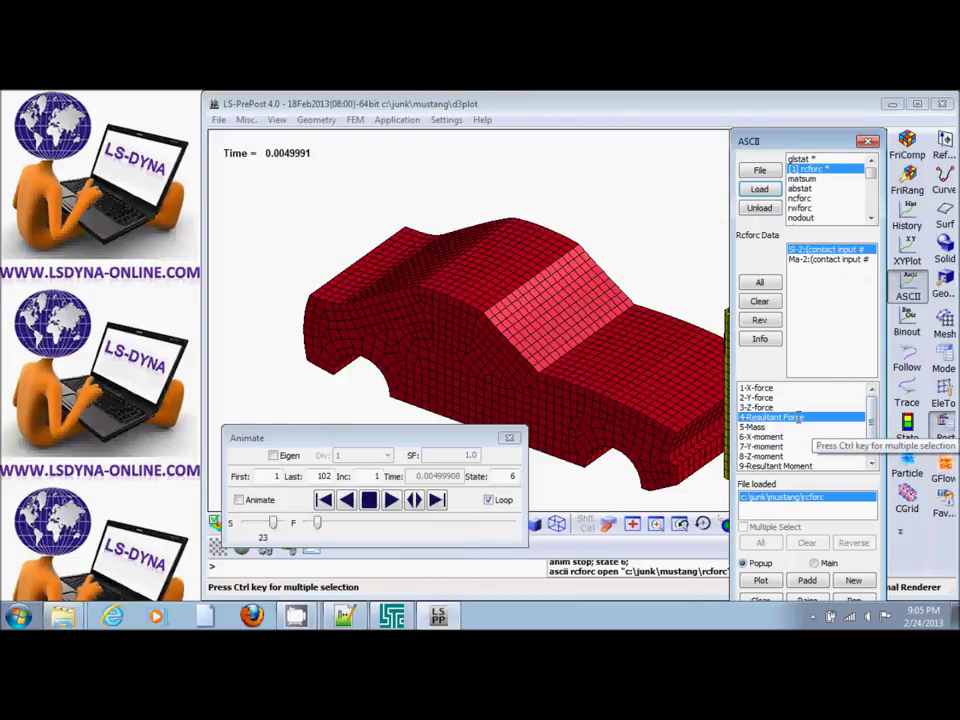
click(761, 580)
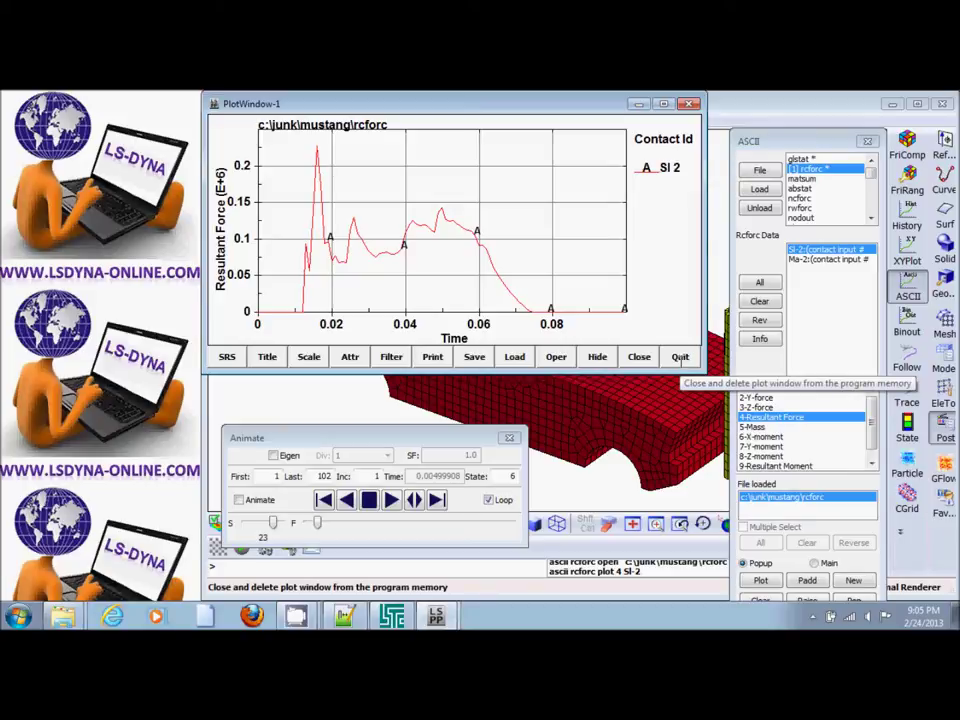
click(680, 357)
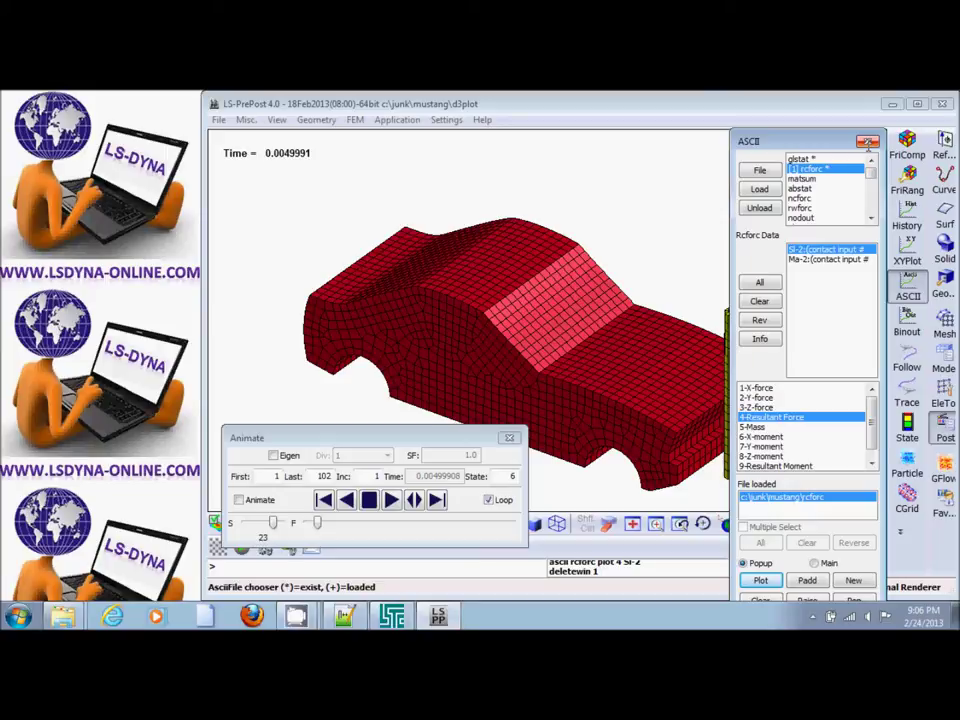
Step: Load glstat and plot 8-Sliding Energy (about −97 E+3 at the end), then close the plot
click(802, 159)
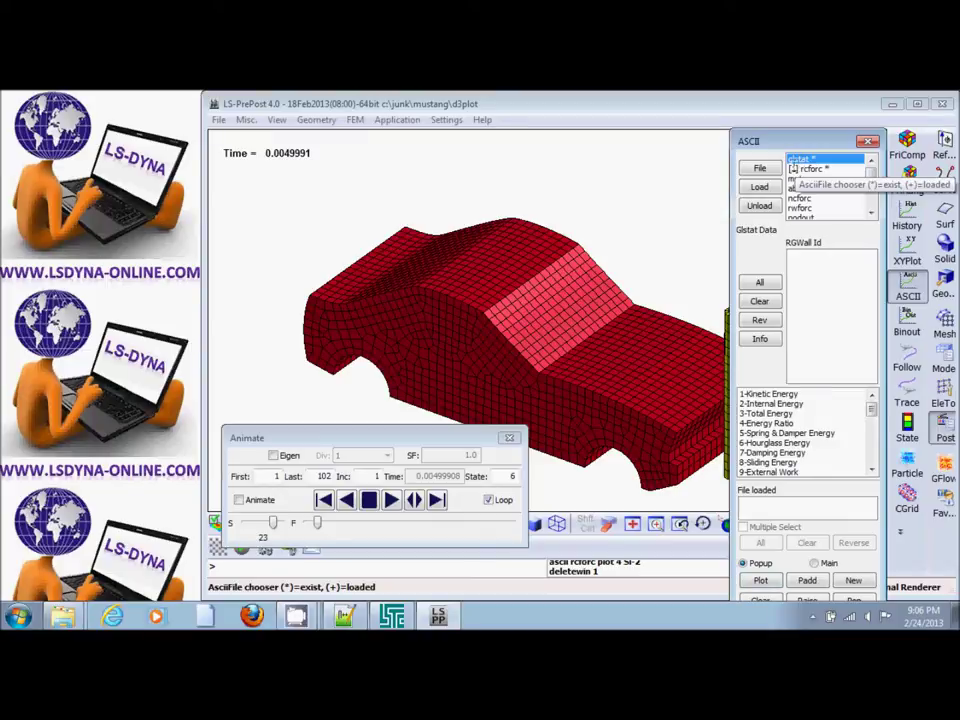
click(759, 187)
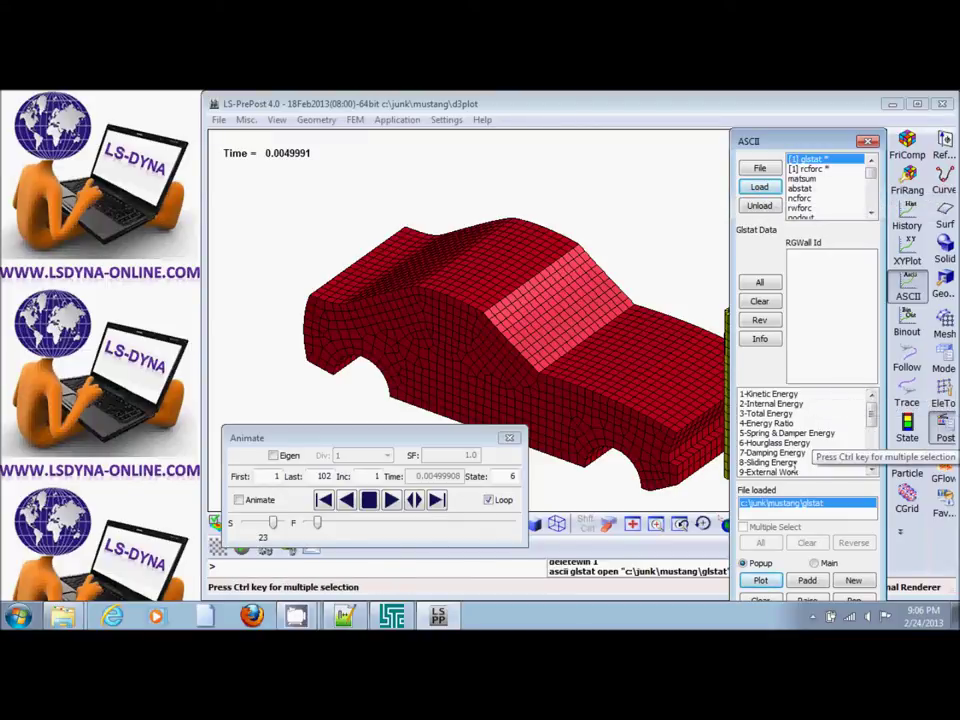
click(797, 462)
click(761, 580)
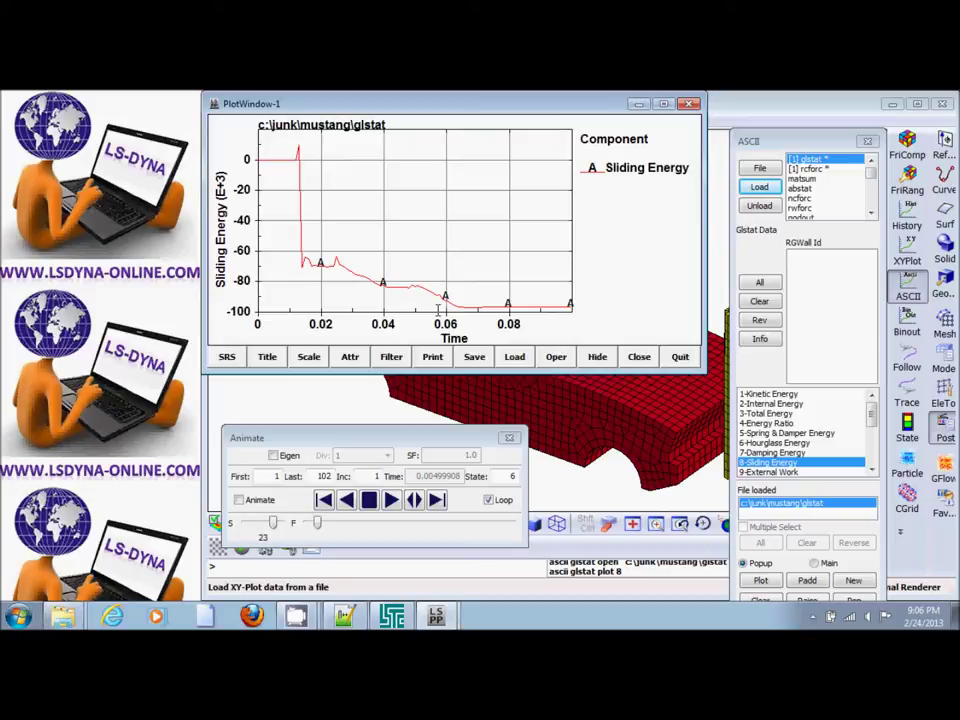
click(680, 356)
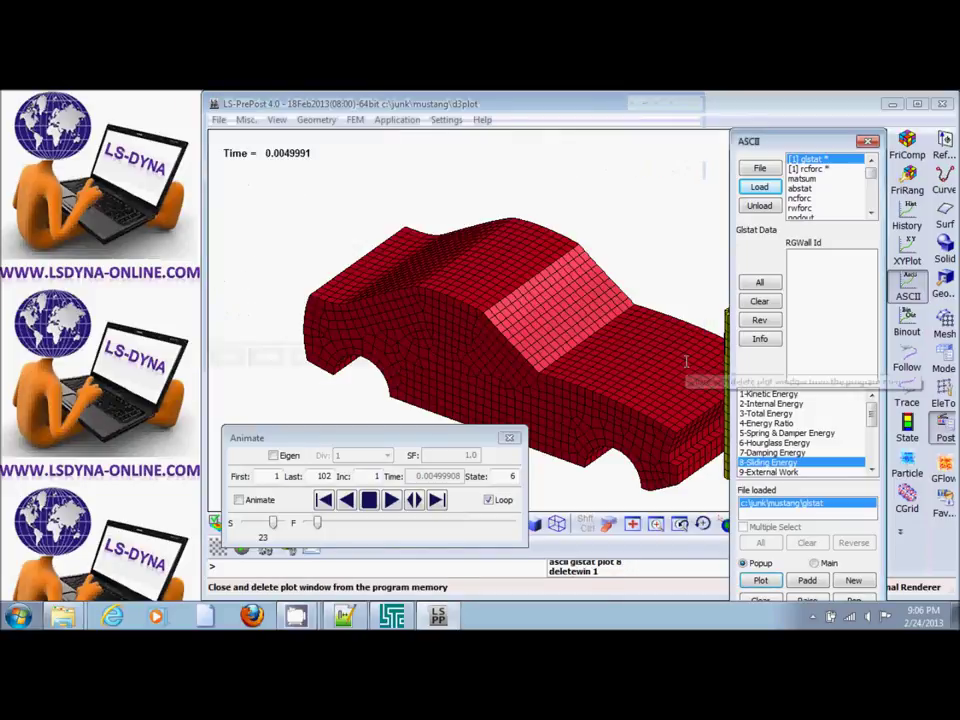
Step: Close the ASCII tools and set the model to the Back view
click(868, 141)
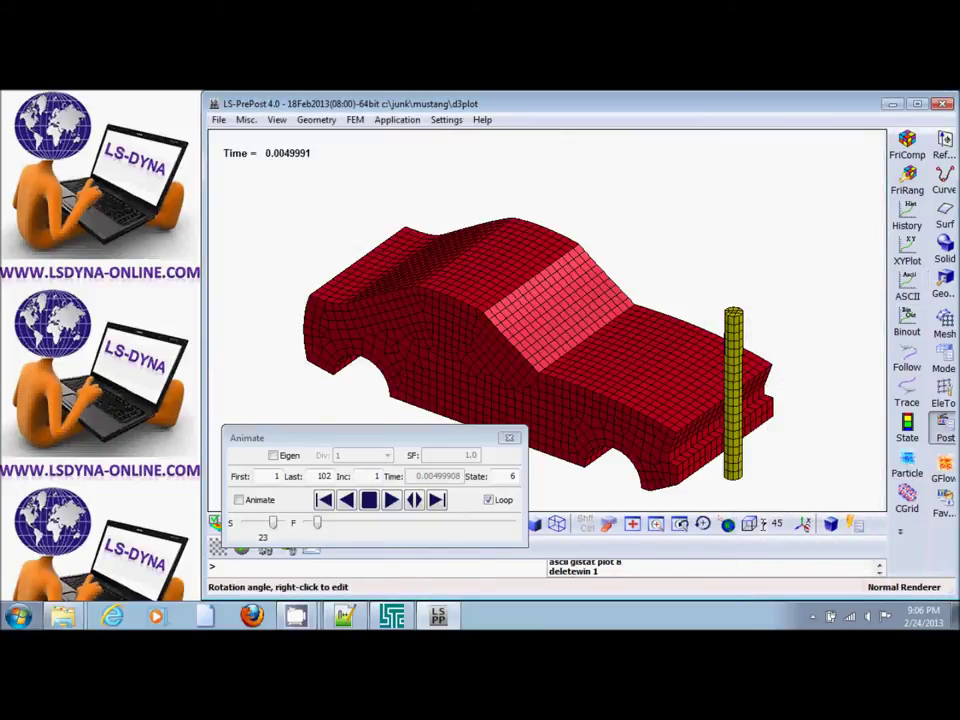
click(762, 522)
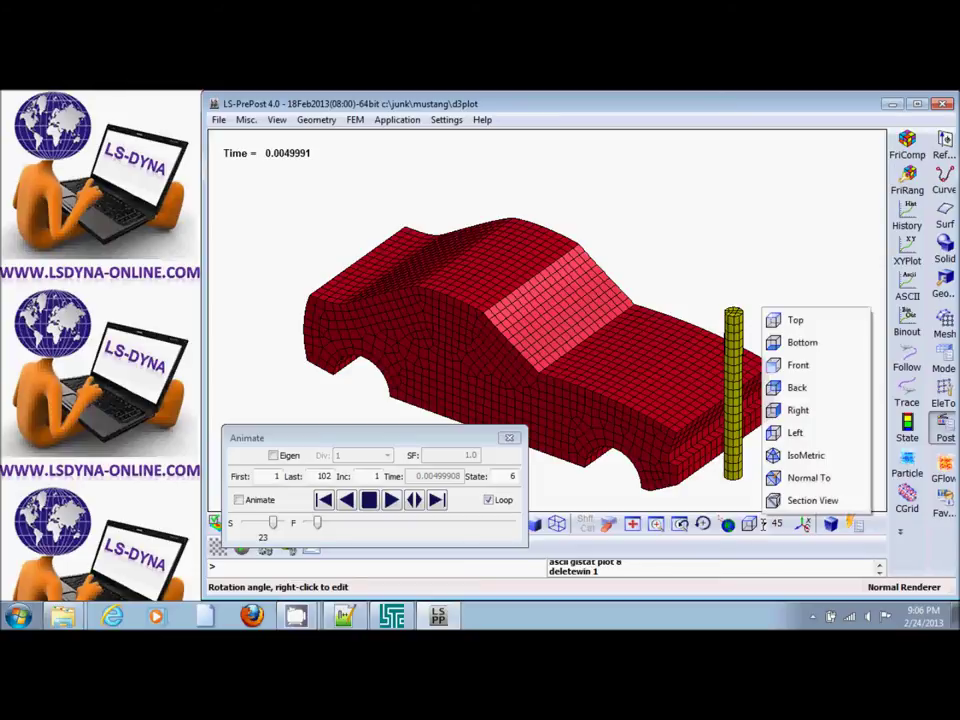
click(797, 387)
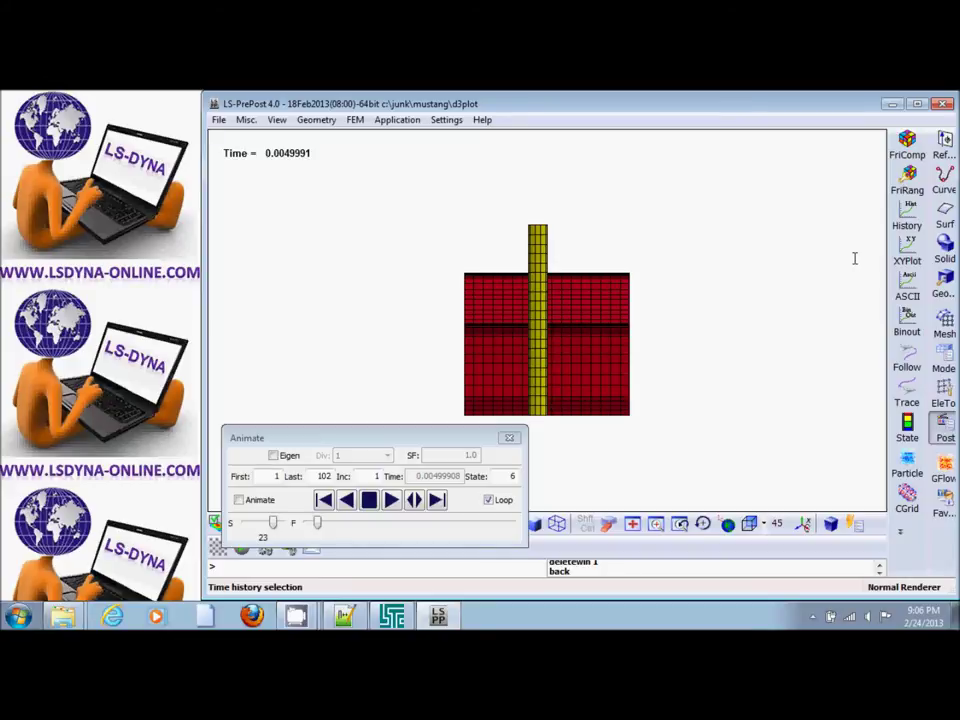
Step: Box-pick elements in EleTol Blank, then orbit and zoom onto the yellow pole against the car front
click(944, 322)
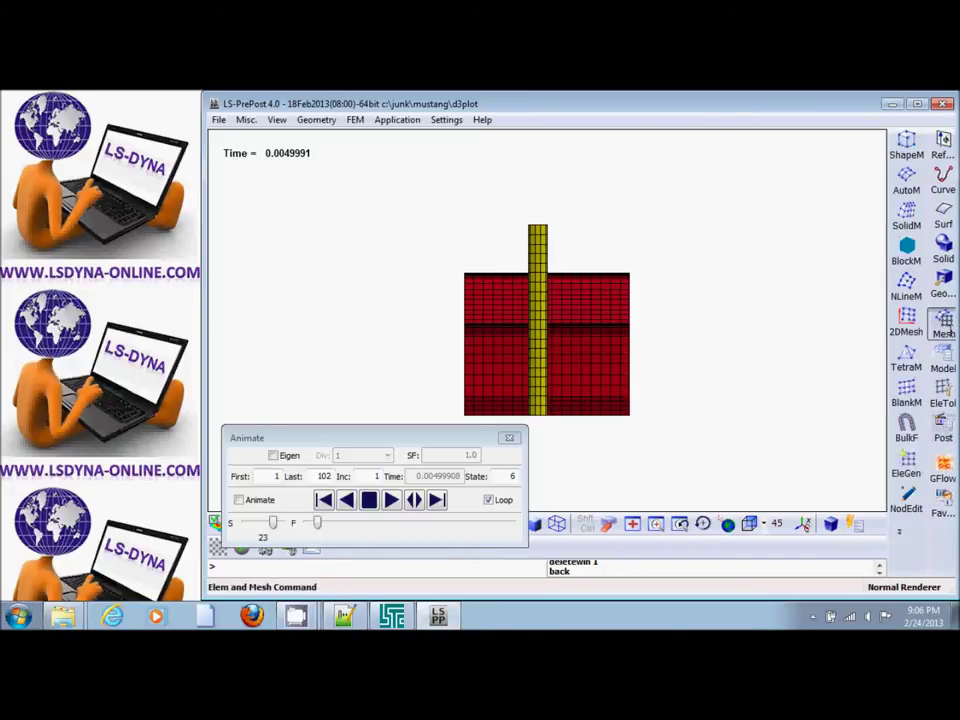
click(943, 393)
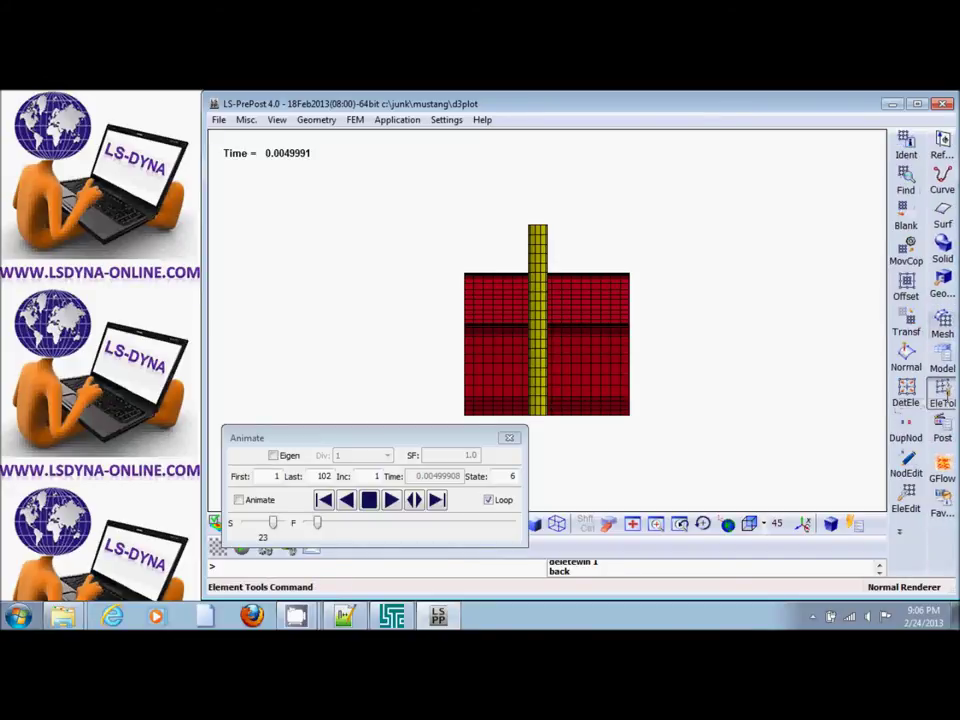
click(905, 214)
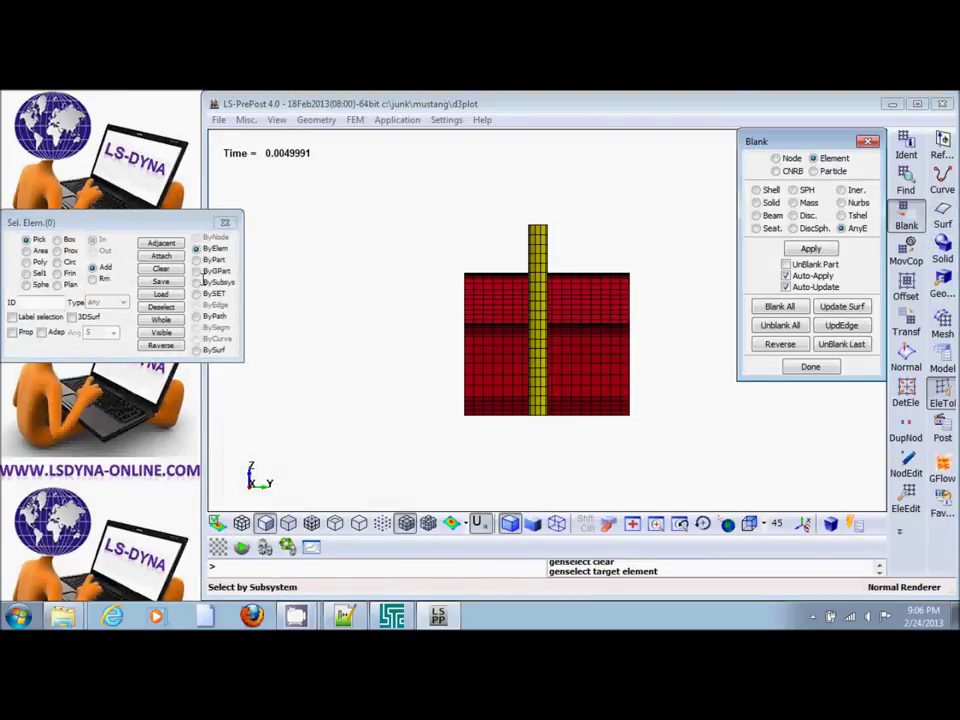
click(40, 250)
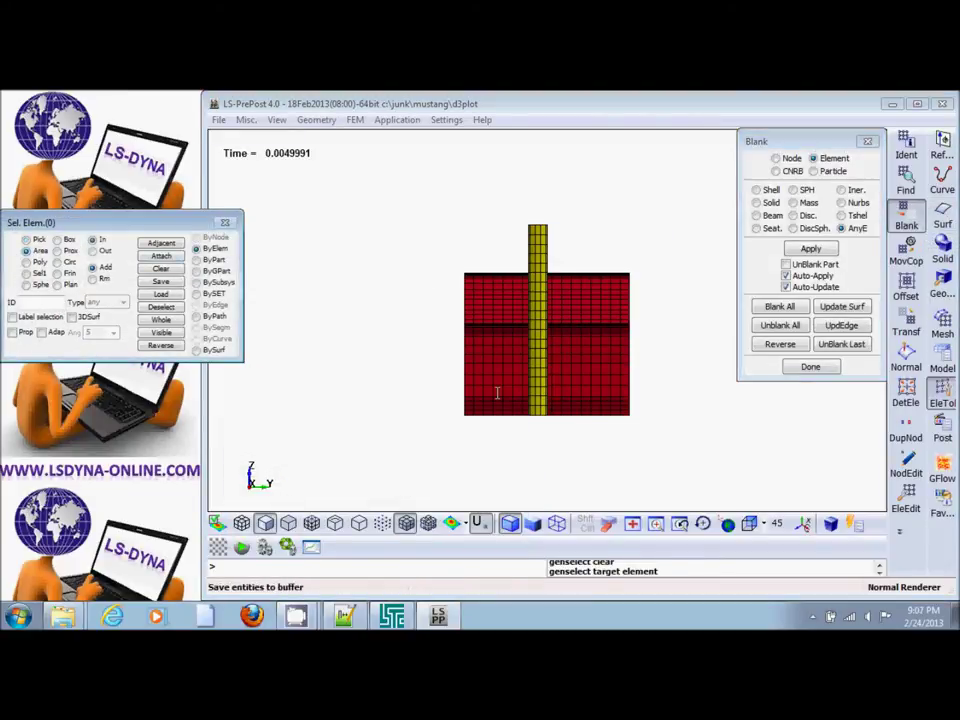
drag(688, 452, 540, 209)
shift+drag(604, 290, 359, 373)
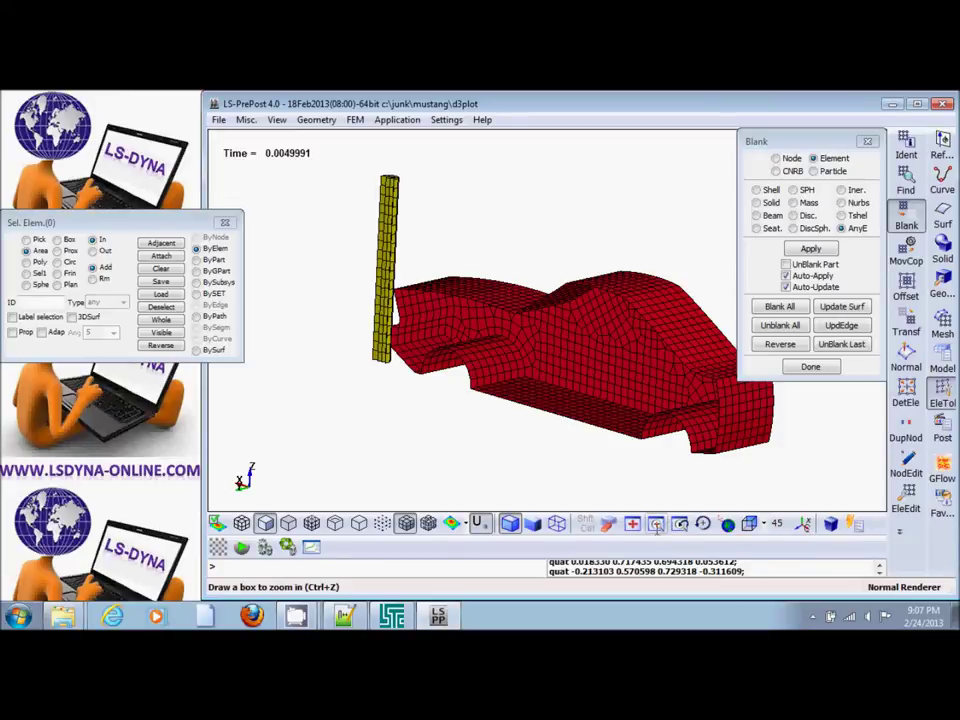
scroll(363, 259, up, 3)
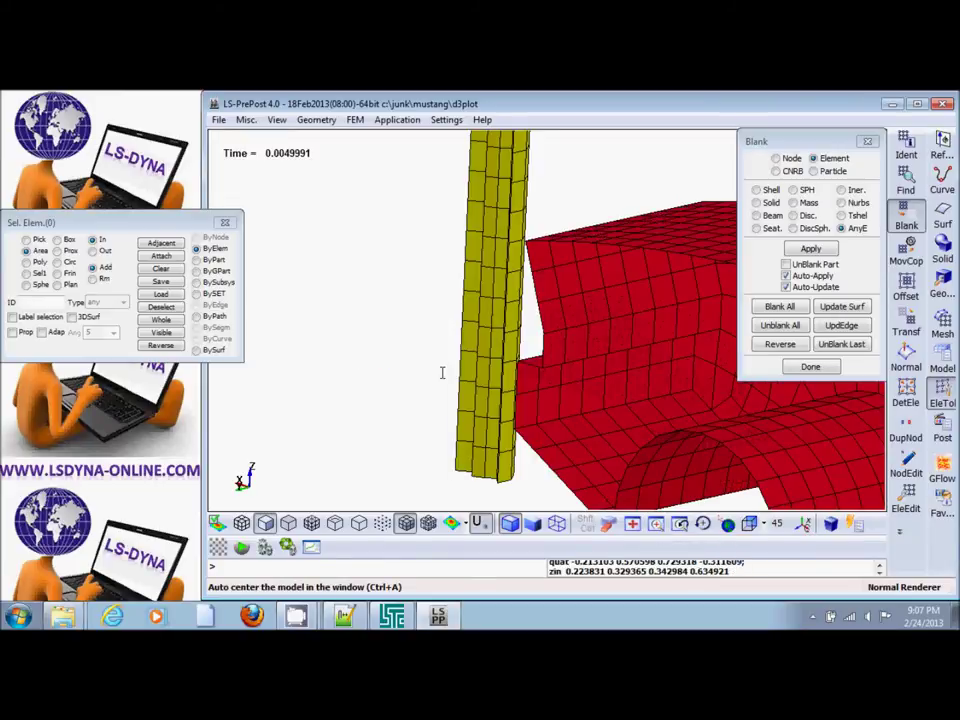
drag(155, 218, 368, 447)
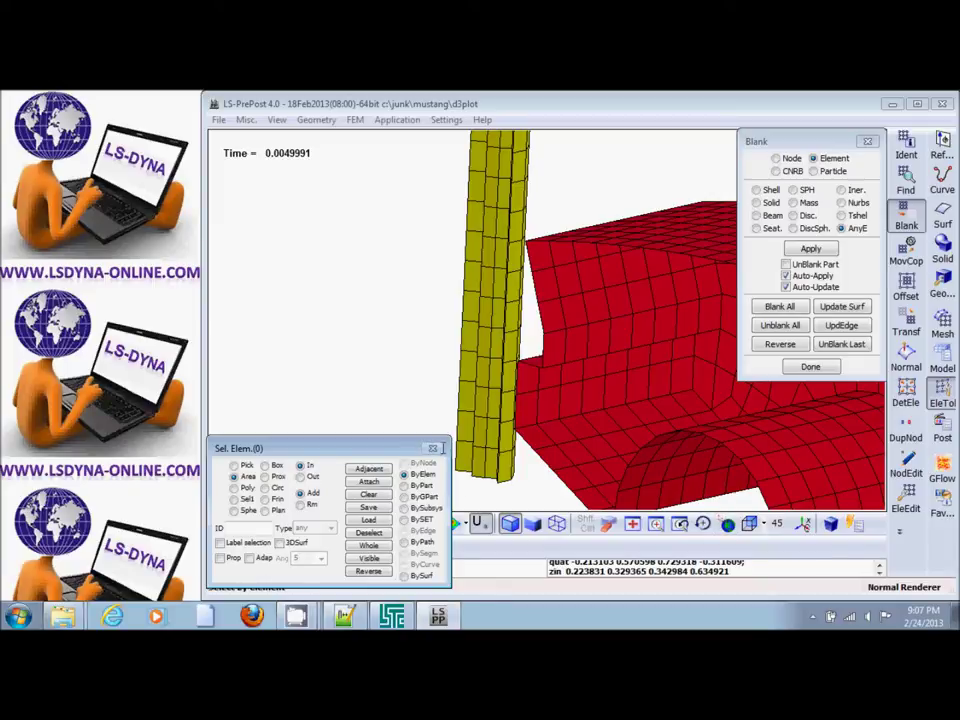
click(810, 366)
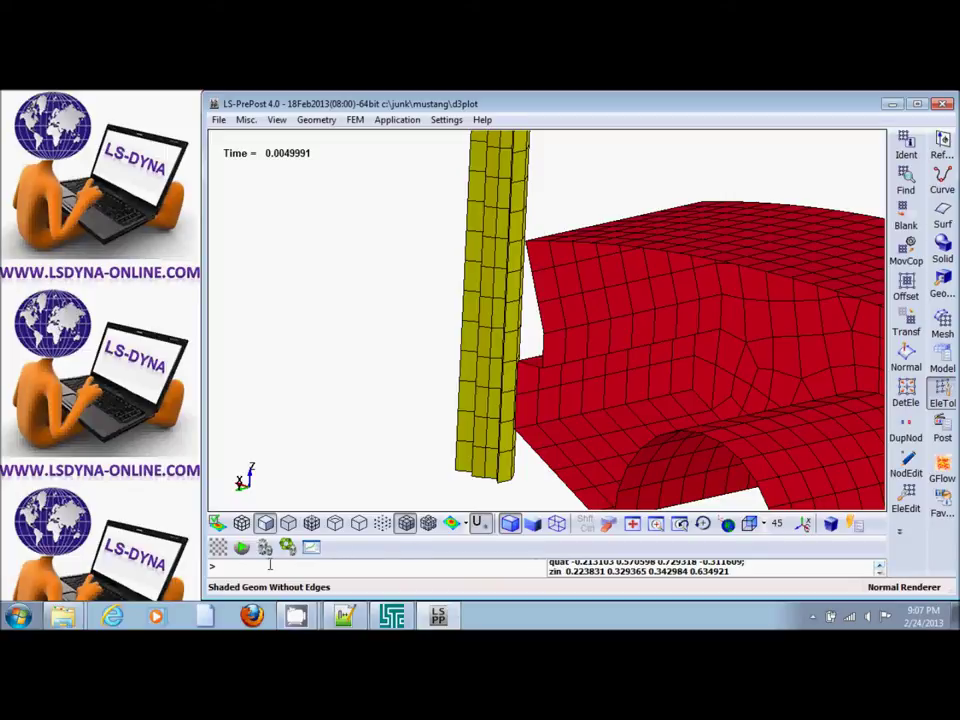
Step: Play the crash forward to about state 20 as the car front crumples into the pole
click(242, 547)
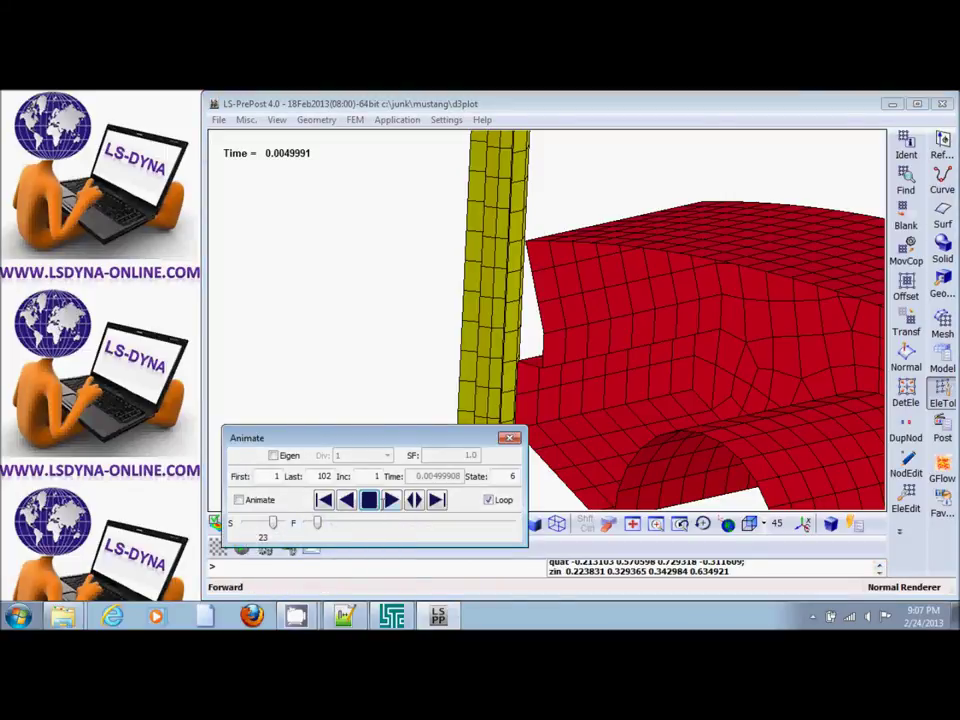
click(391, 500)
drag(420, 436, 416, 517)
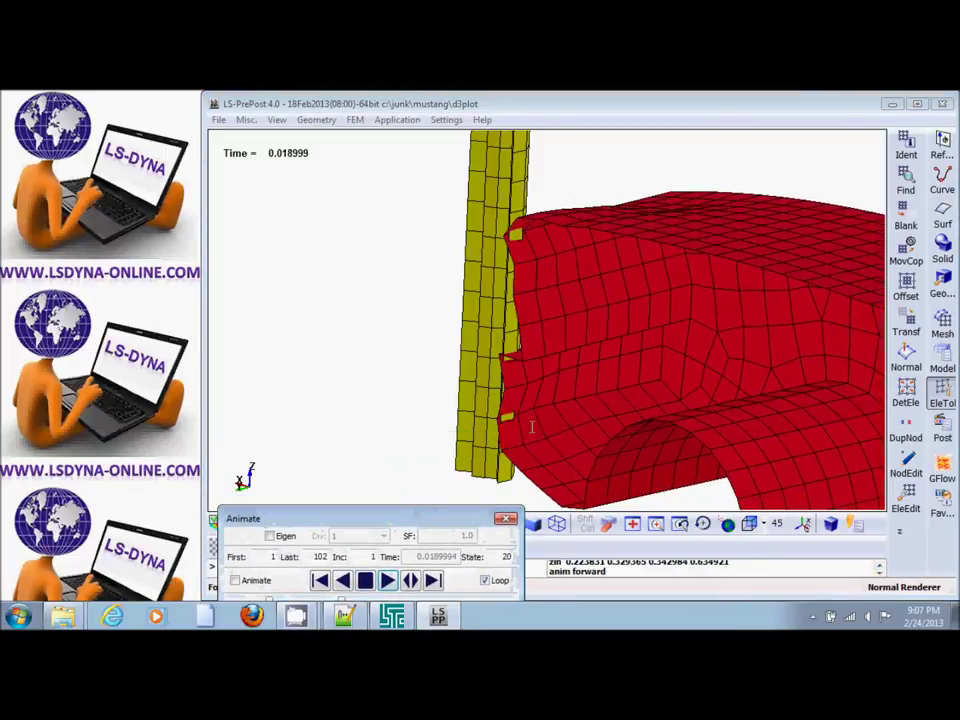